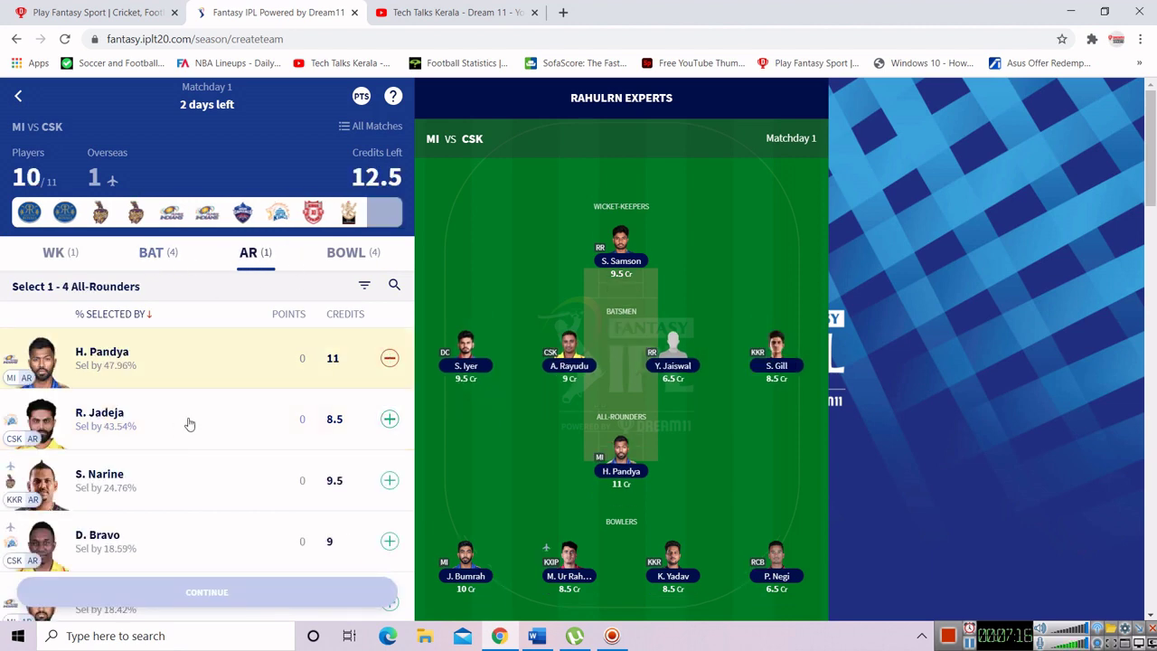
- Add A. Russell from the all-rounders, completing 11/11 players with 0 credits left
scroll(199, 434, "down", 4)
left_click(163, 341)
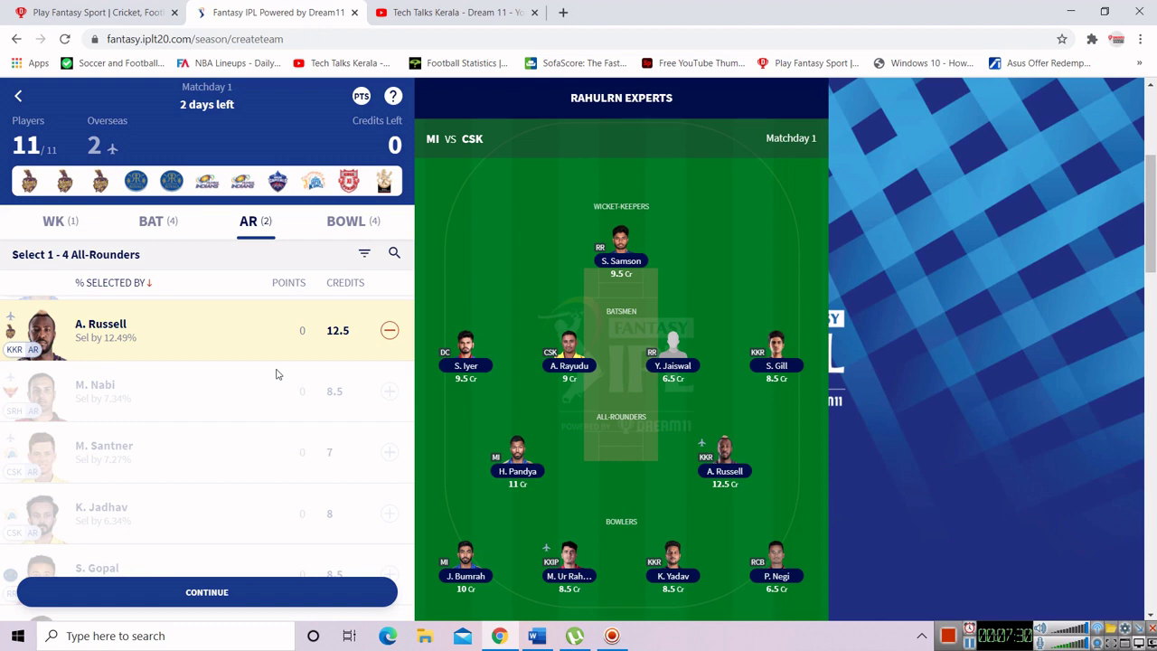
- Make H. Pandya captain and A. Russell vice-captain, then save the team
left_click(206, 592)
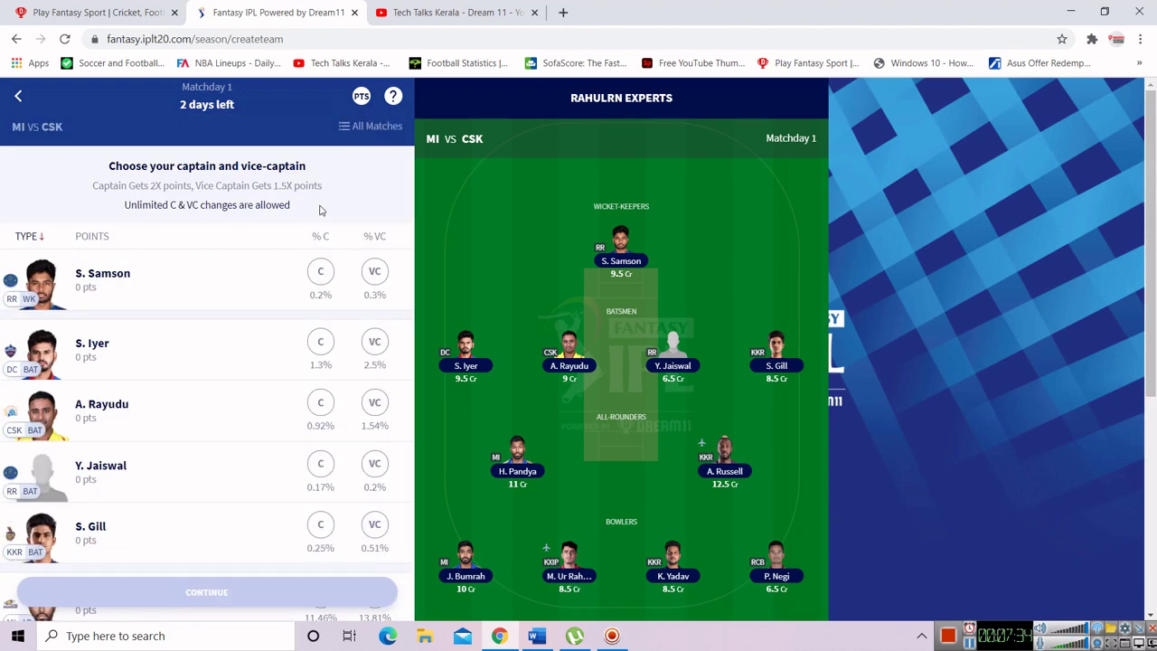
scroll(277, 368, "down", 2)
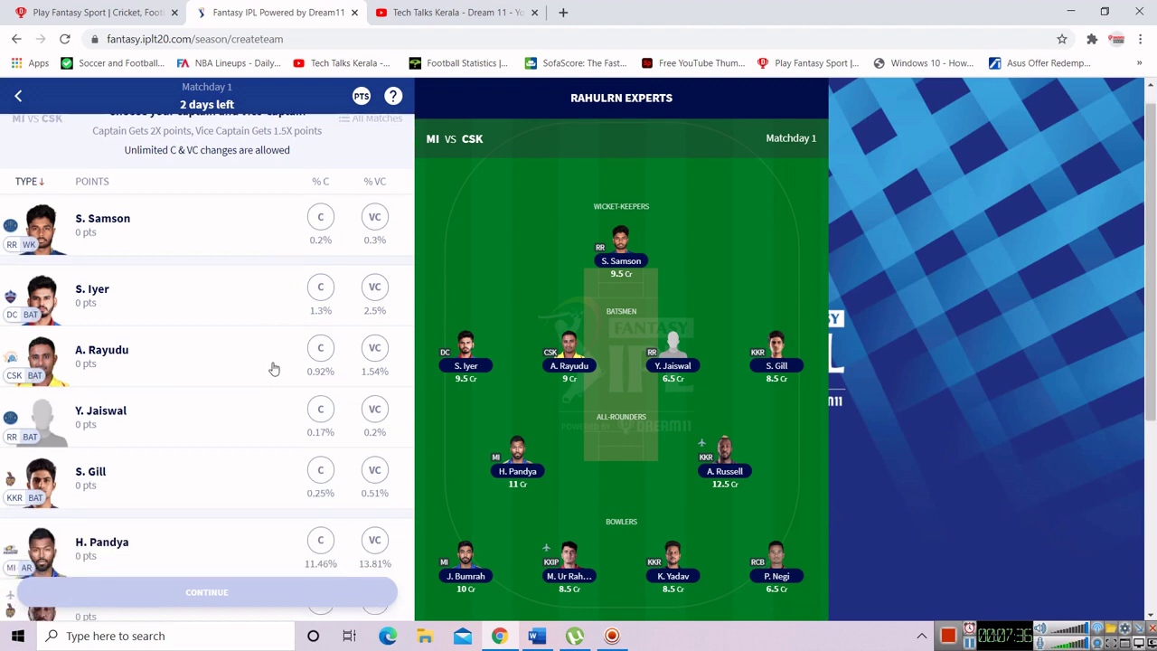
scroll(280, 369, "down", 2)
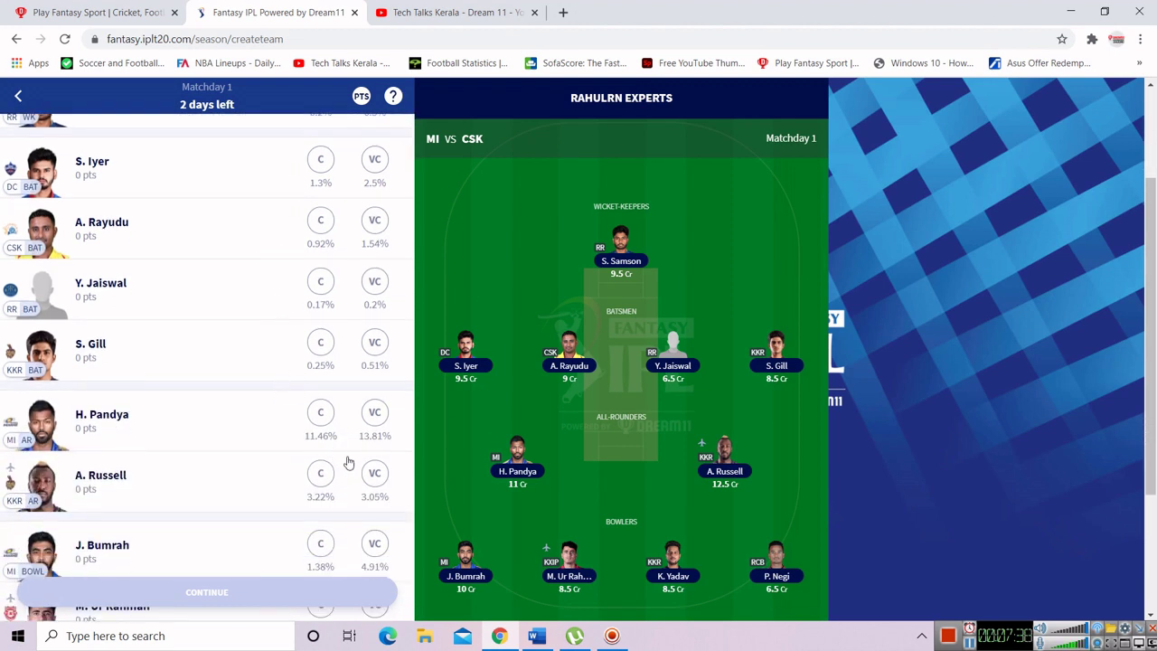
left_click(320, 414)
left_click(375, 477)
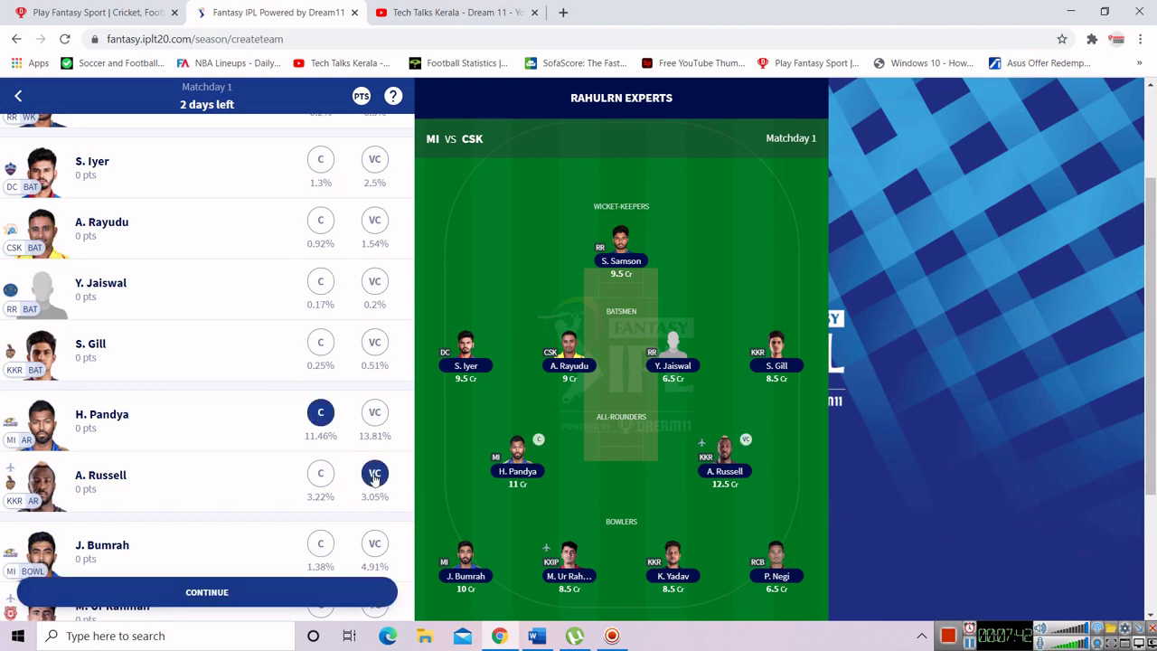
scroll(493, 472, "down", 1)
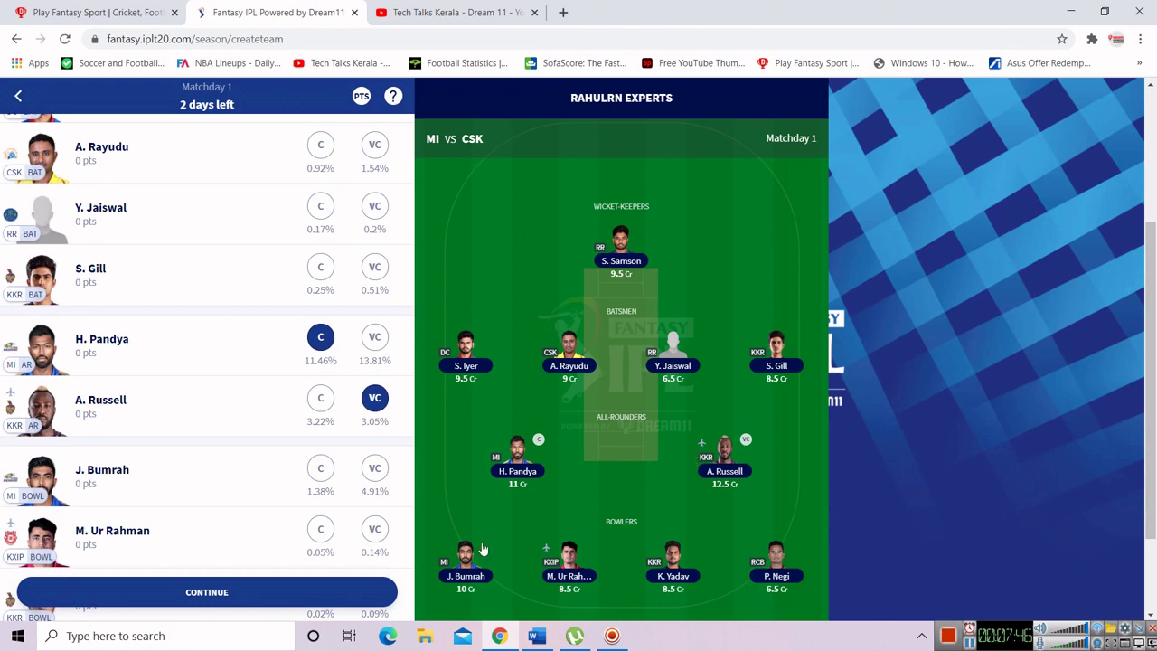
left_click(270, 592)
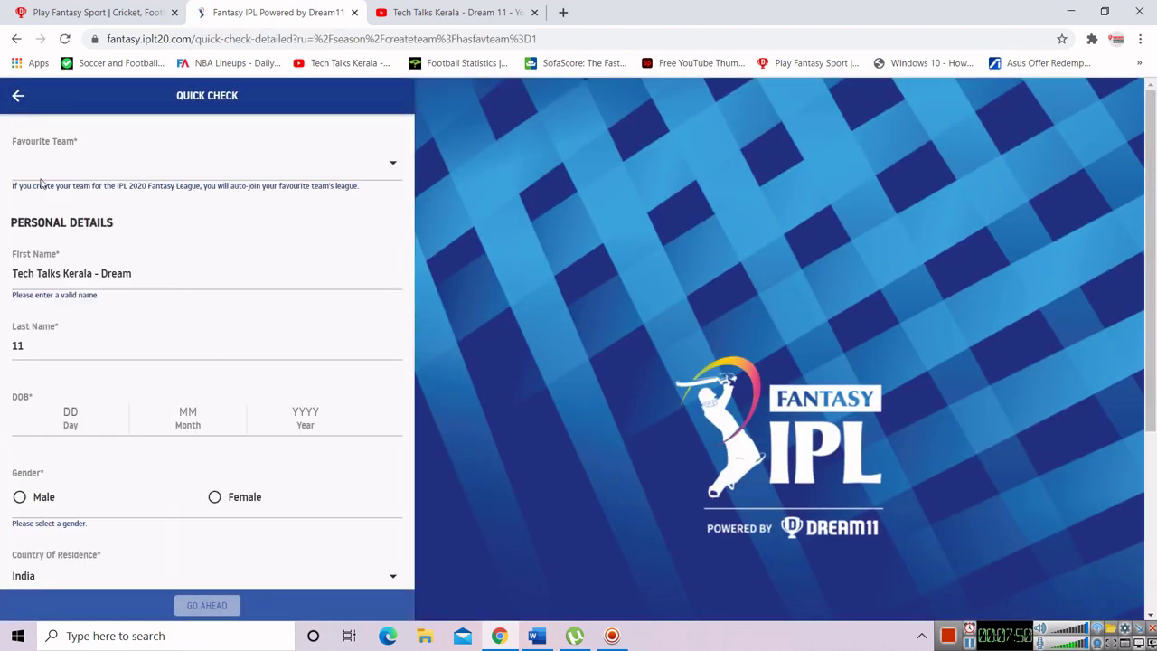
- Scroll through the Quick Check personal-details form to review its fields
scroll(80, 174, "down", 1)
scroll(81, 175, "down", 3)
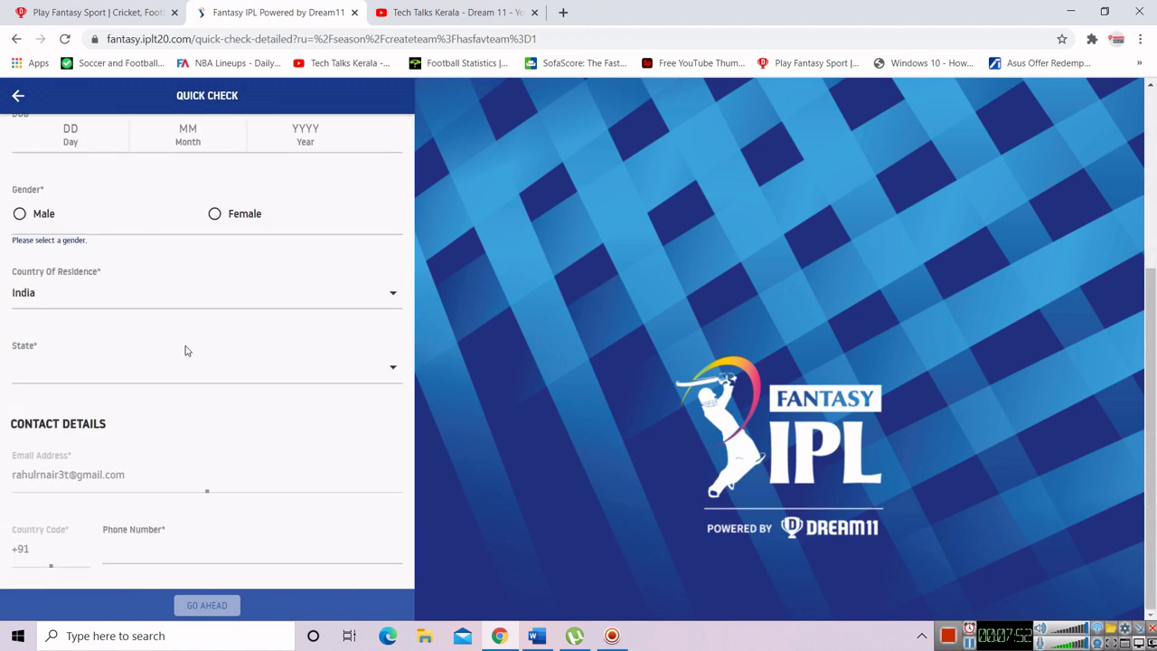
scroll(258, 479, "up", 4)
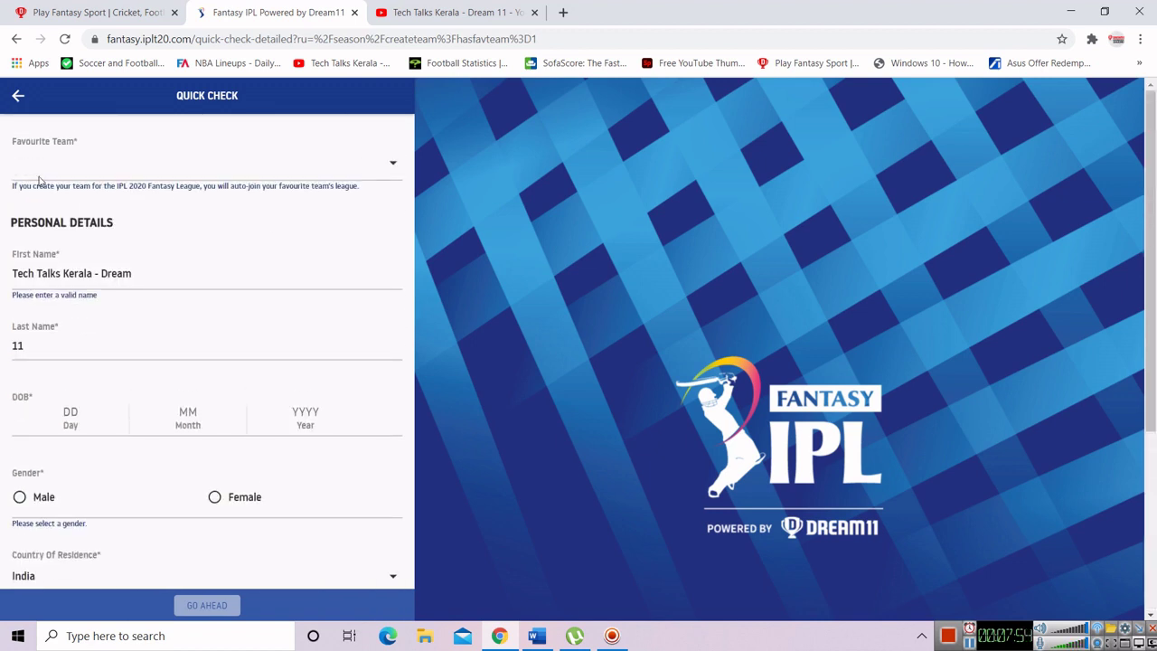
scroll(289, 379, "down", 4)
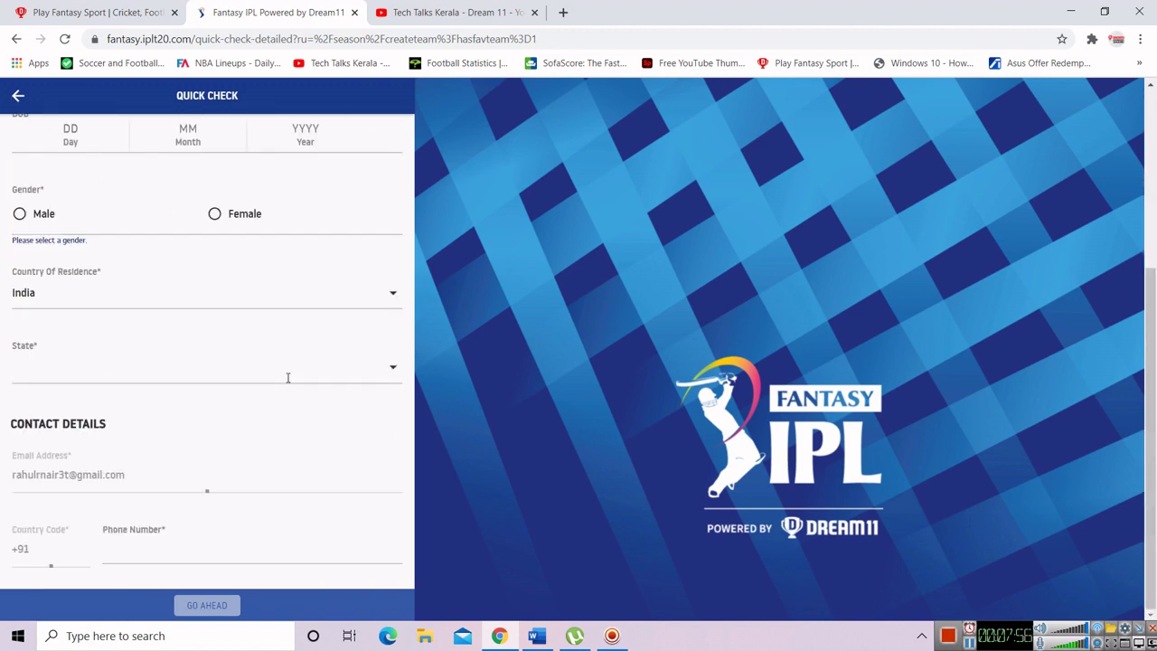
scroll(276, 385, "up", 4)
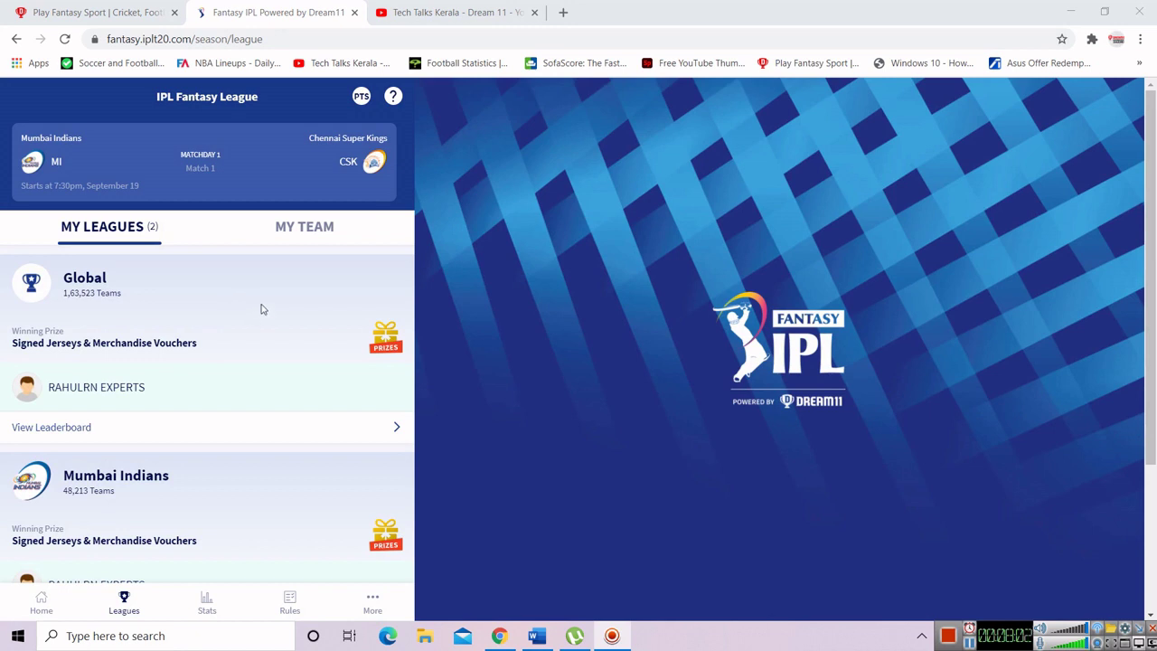
- Browse the Global and Mumbai Indians leagues, then view the saved Matchday 1 team
scroll(292, 494, "down", 1)
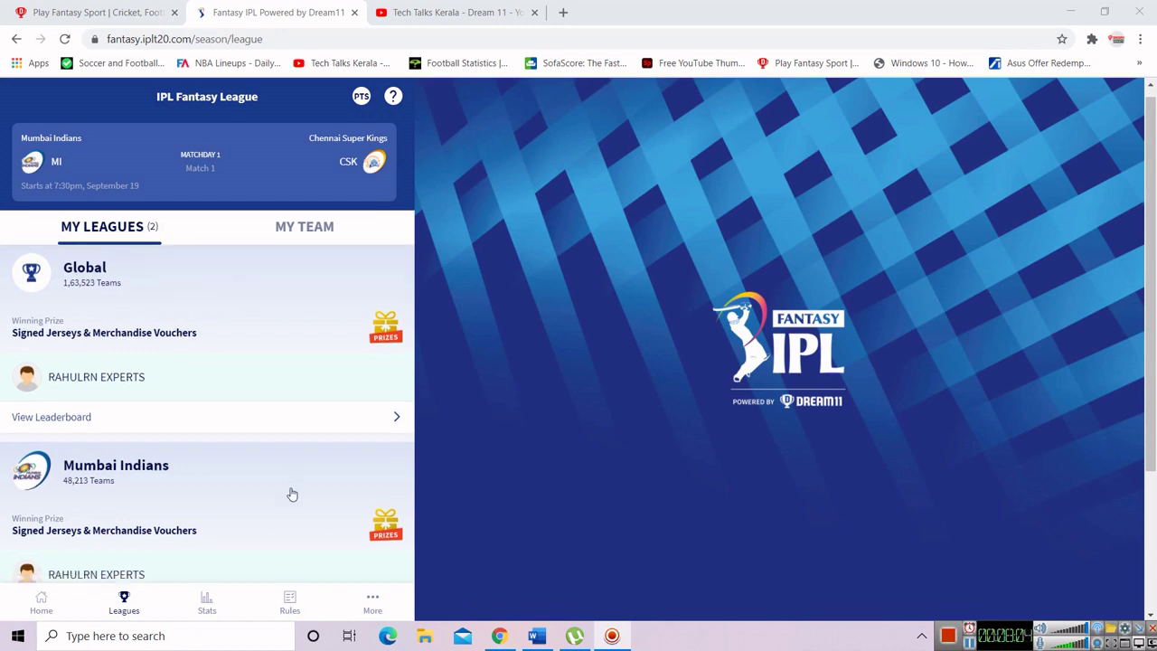
scroll(292, 494, "down", 3)
scroll(225, 433, "up", 2)
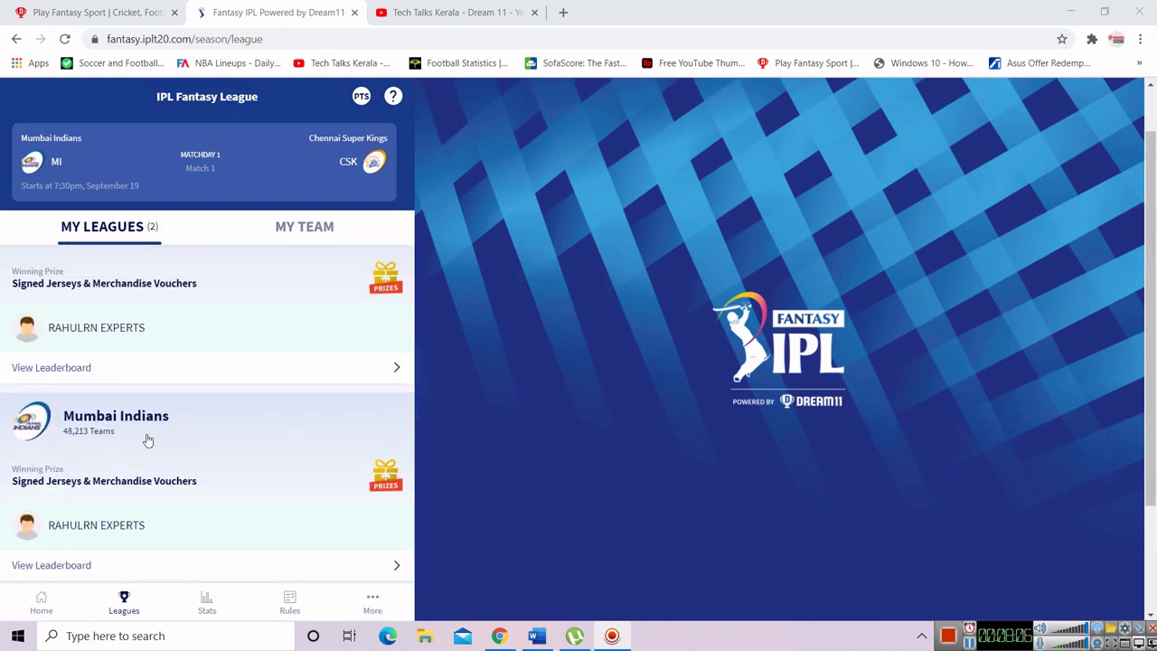
scroll(148, 440, "down", 1)
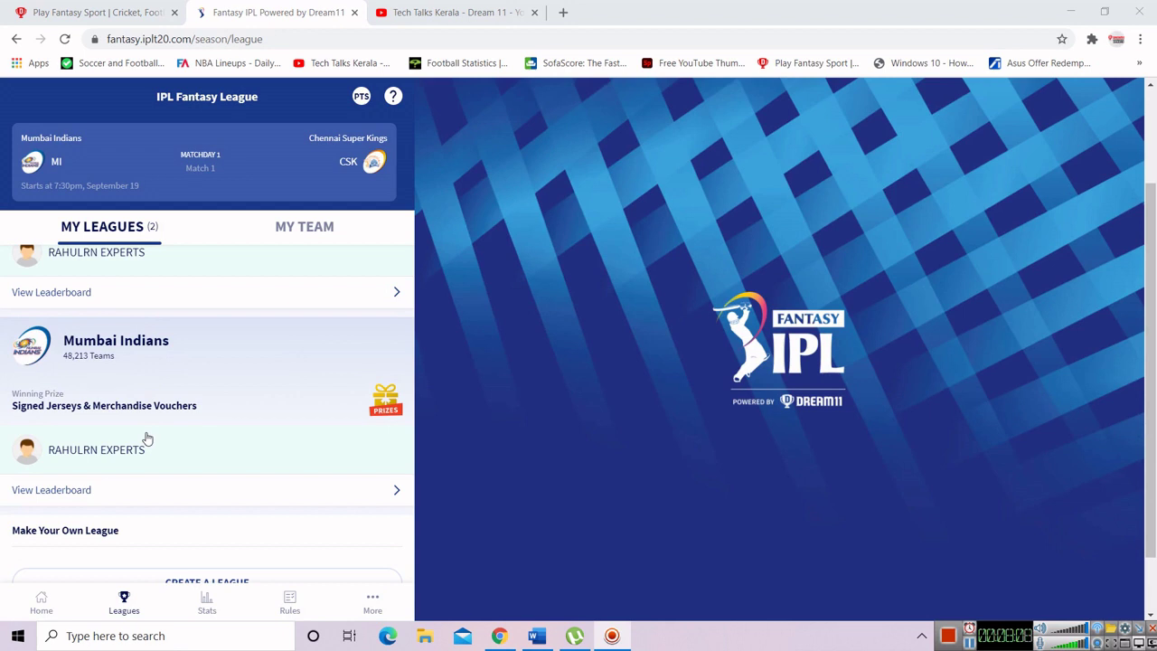
scroll(162, 400, "up", 1)
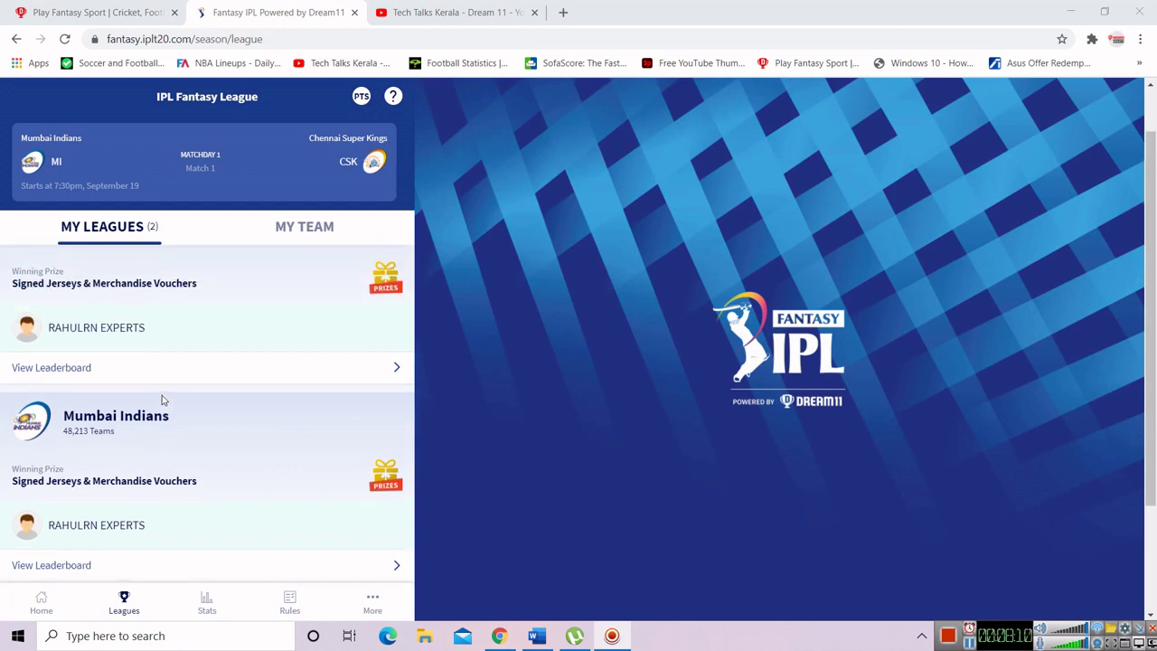
scroll(126, 434, "up", 1)
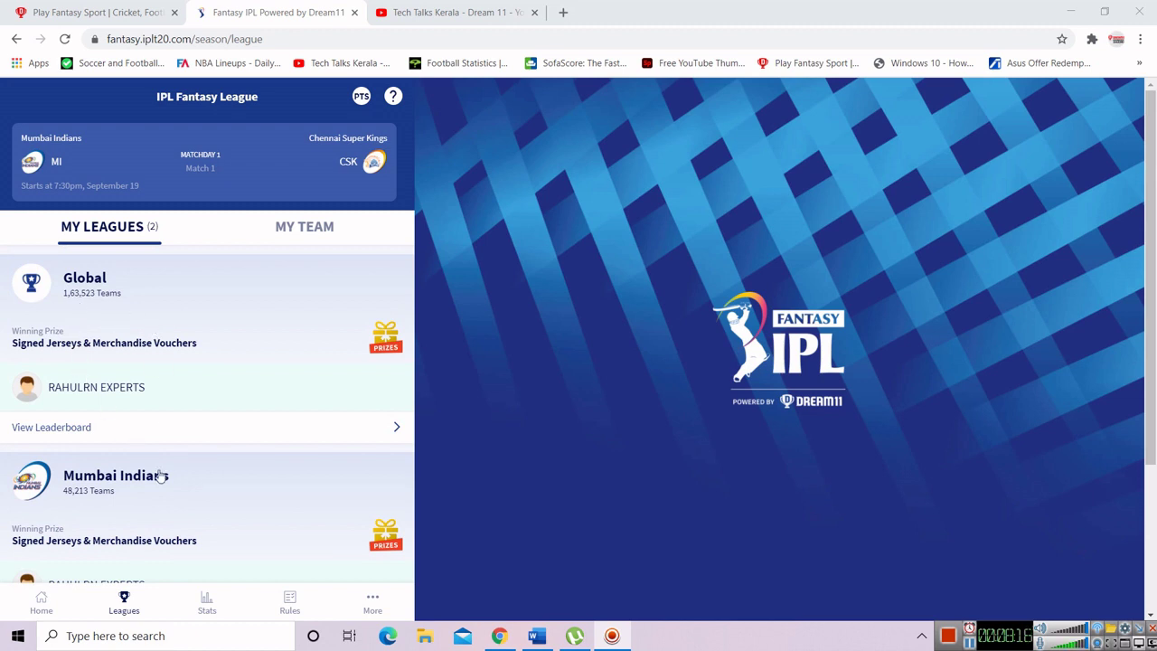
scroll(143, 495, "down", 1)
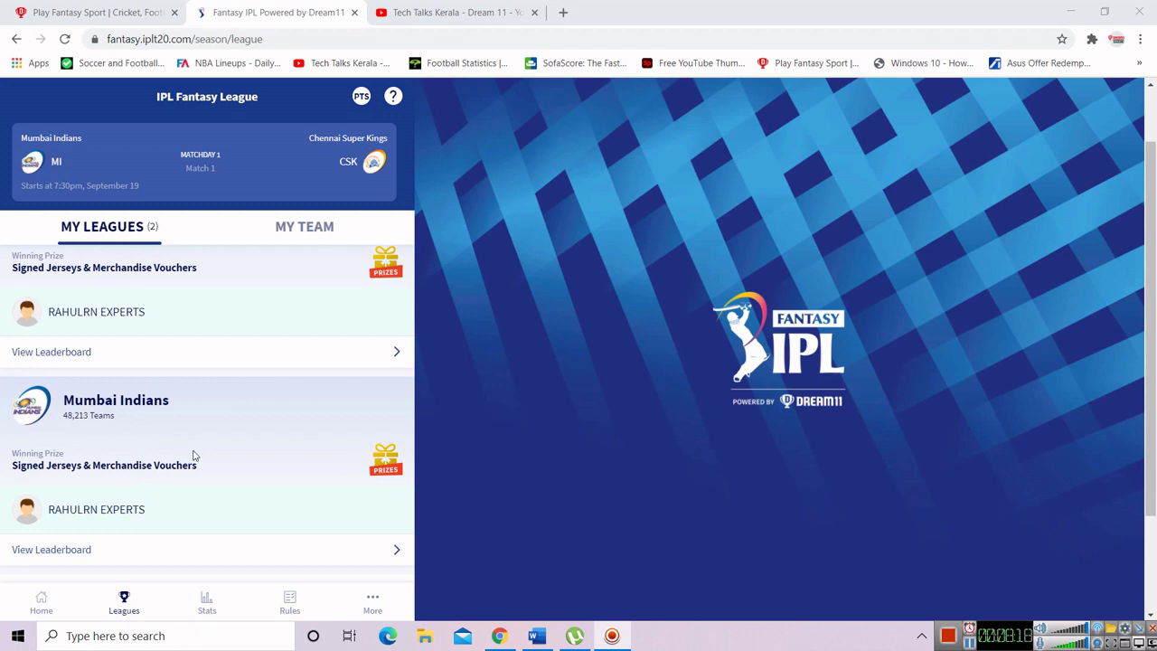
scroll(194, 456, "down", 1)
scroll(232, 500, "up", 2)
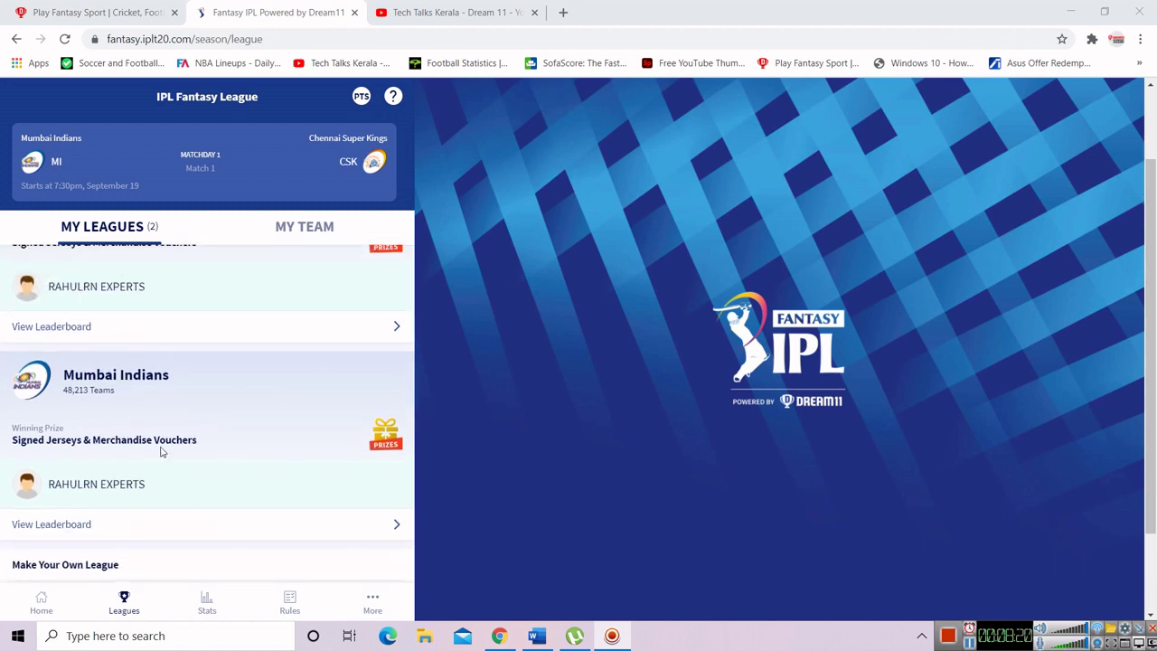
scroll(311, 452, "down", 1)
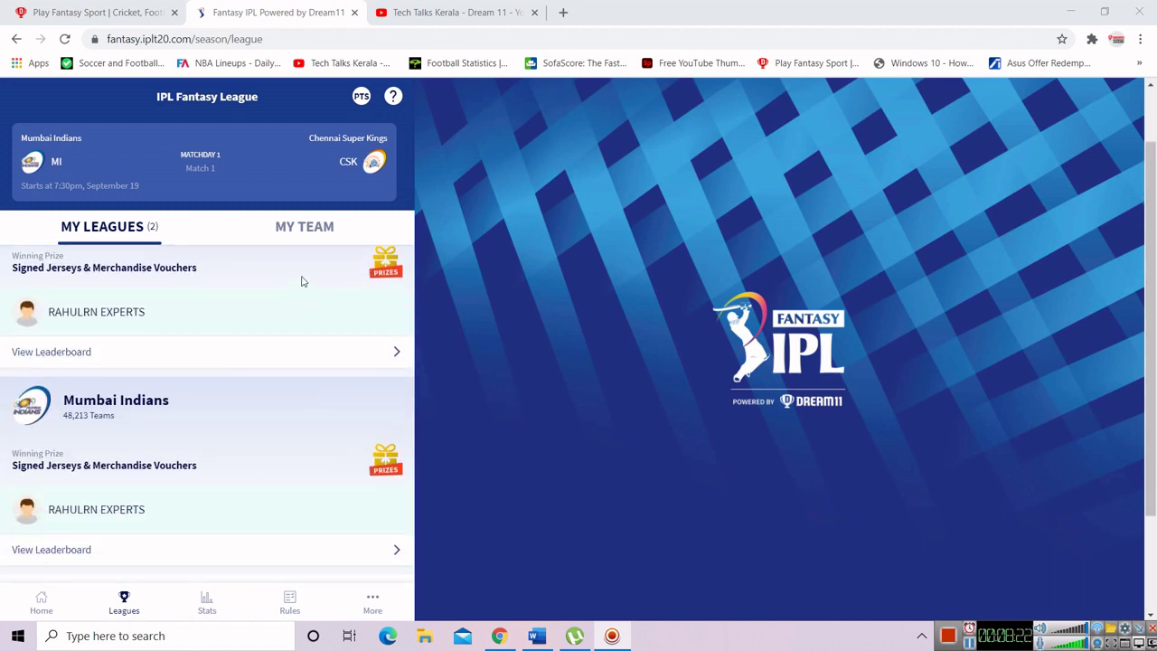
left_click(304, 226)
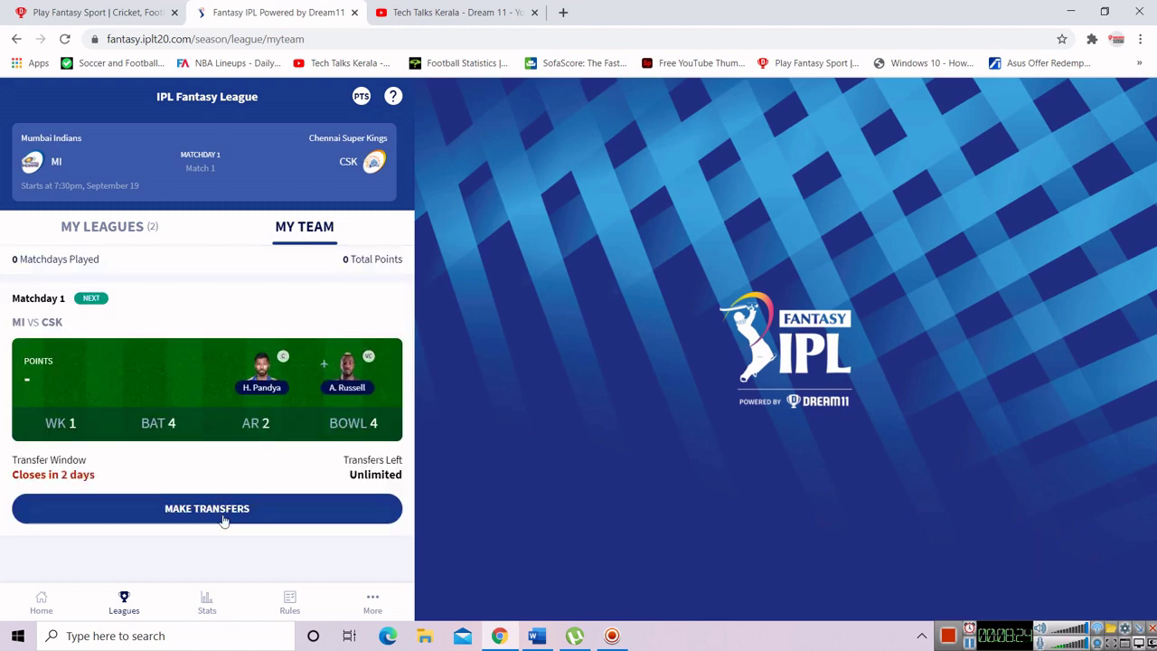
- Transfer out batsman A. Rayudu and bring in F. du Plessis
left_click(215, 508)
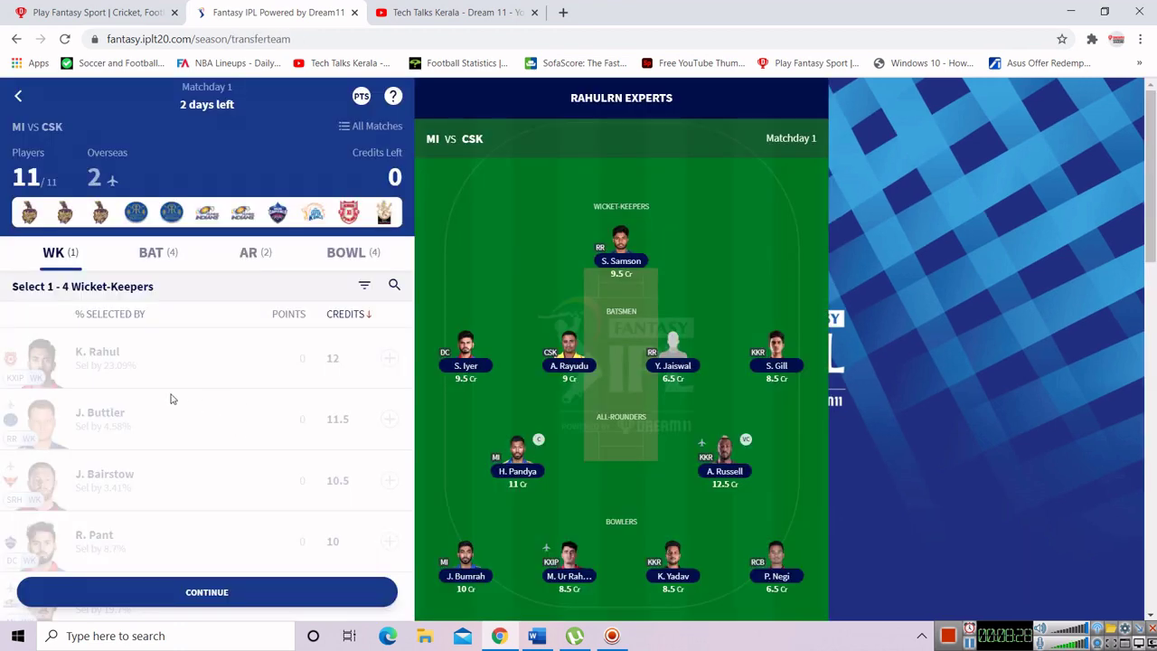
left_click(150, 260)
scroll(224, 379, "down", 1)
scroll(226, 388, "down", 5)
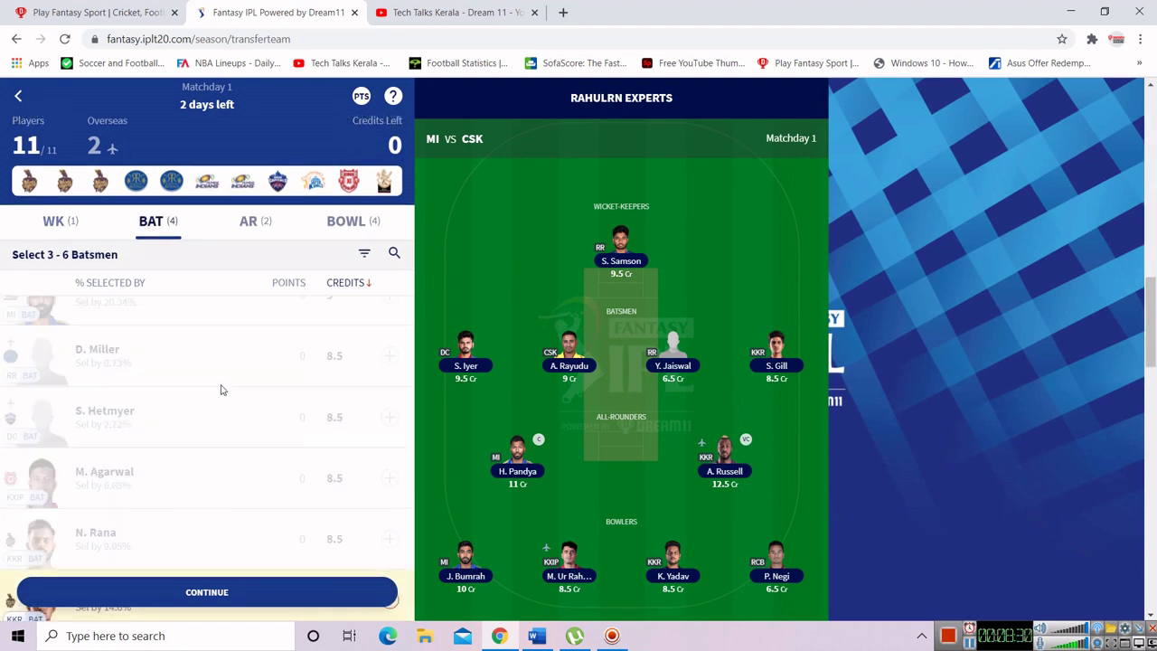
left_click(328, 534)
scroll(328, 525, "down", 2)
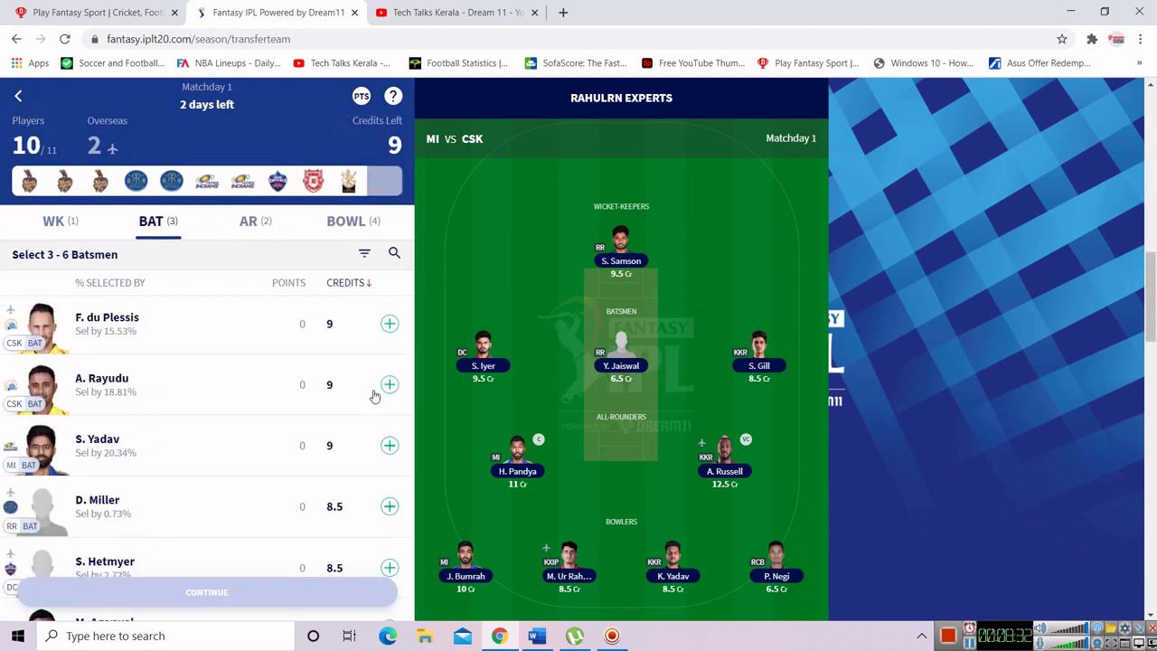
left_click(388, 327)
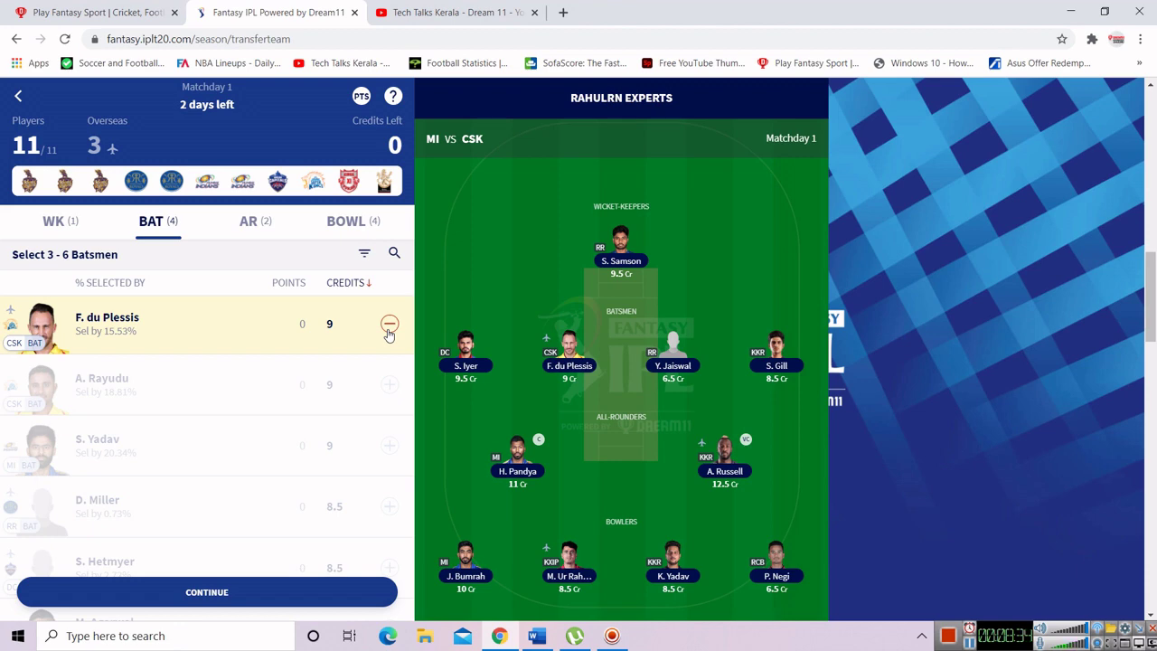
- Keep the captain and vice-captain choices and save the updated team
left_click(225, 592)
left_click(225, 592)
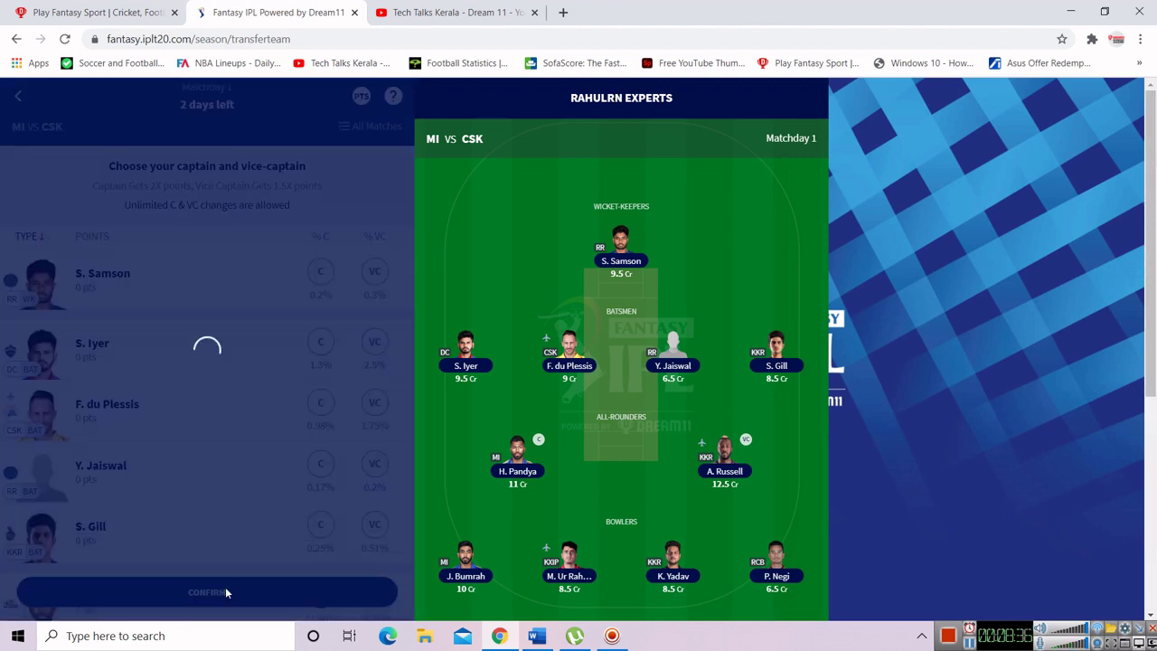
scroll(289, 500, "down", 1)
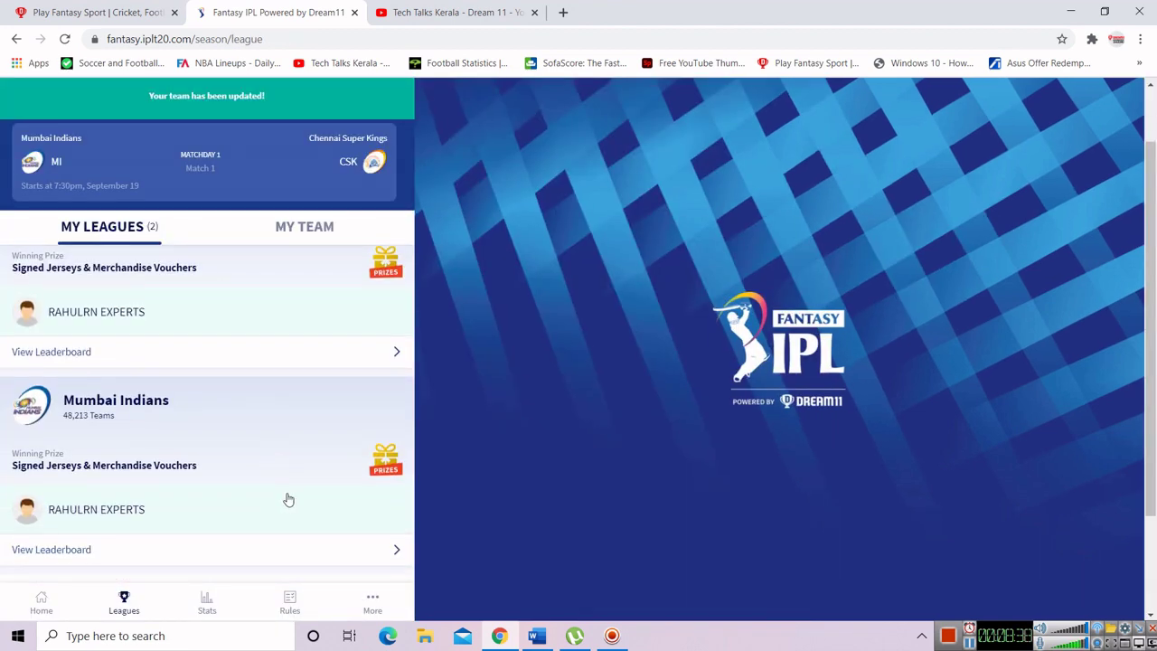
scroll(289, 500, "down", 2)
scroll(286, 500, "up", 3)
- Check the current team summary, then return to the joined leagues list
left_click(306, 233)
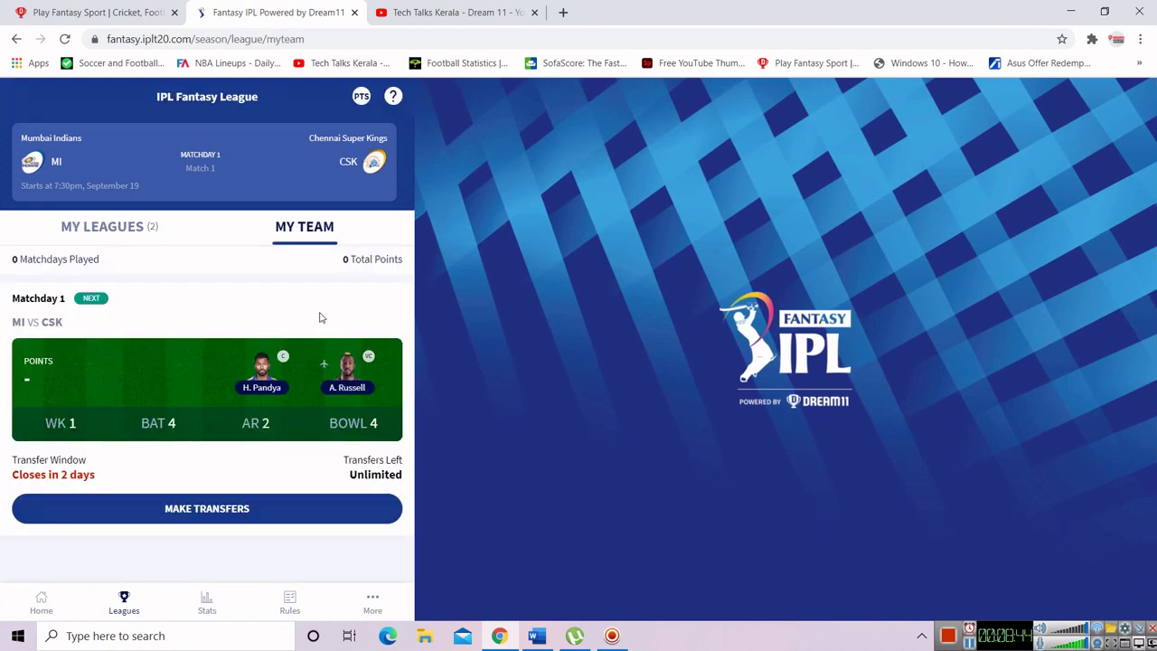
left_click(97, 225)
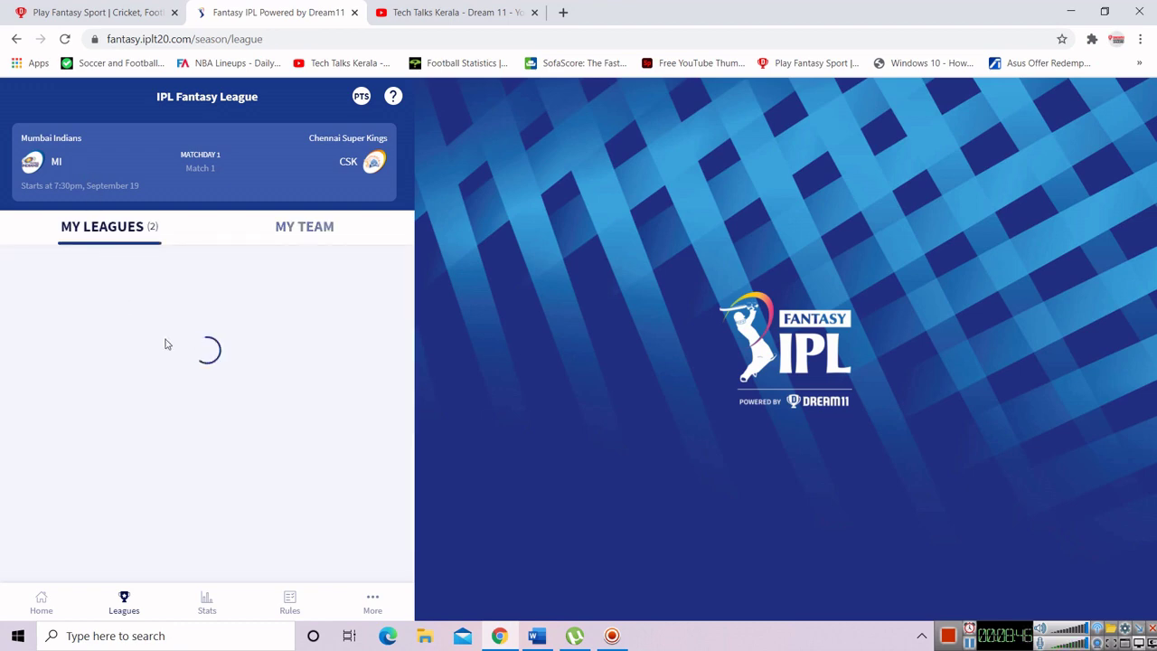
scroll(105, 376, "down", 3)
scroll(274, 439, "up", 3)
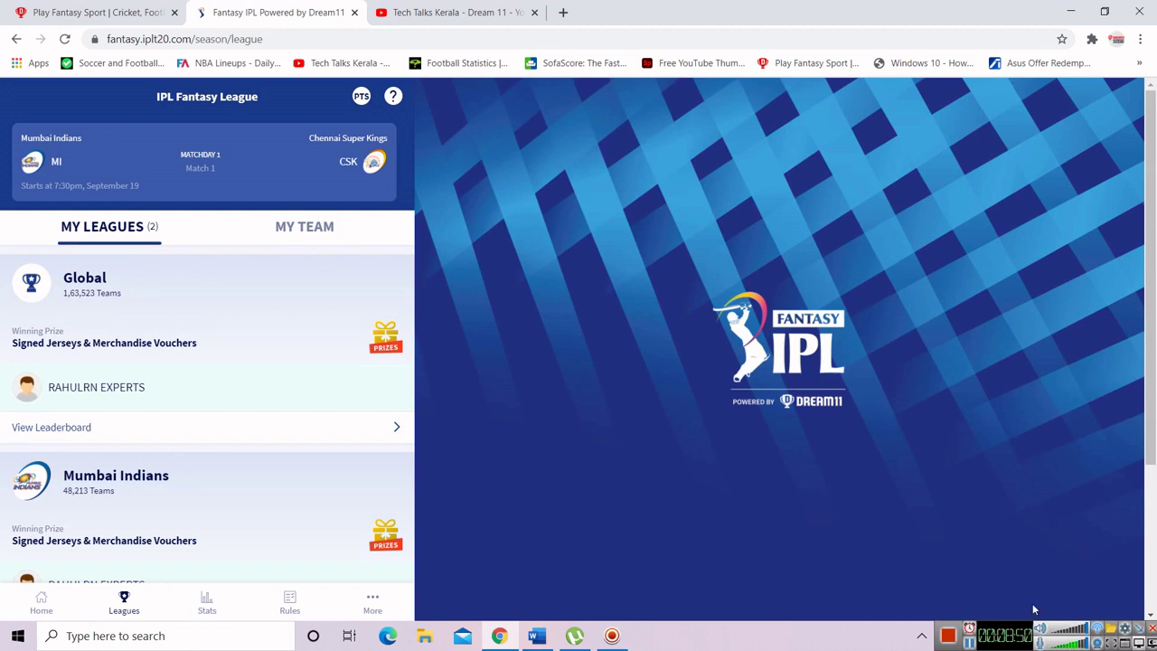
- Read the points rules for bowling, fielding, captain bonuses, economy rate and strike rate
left_click(969, 643)
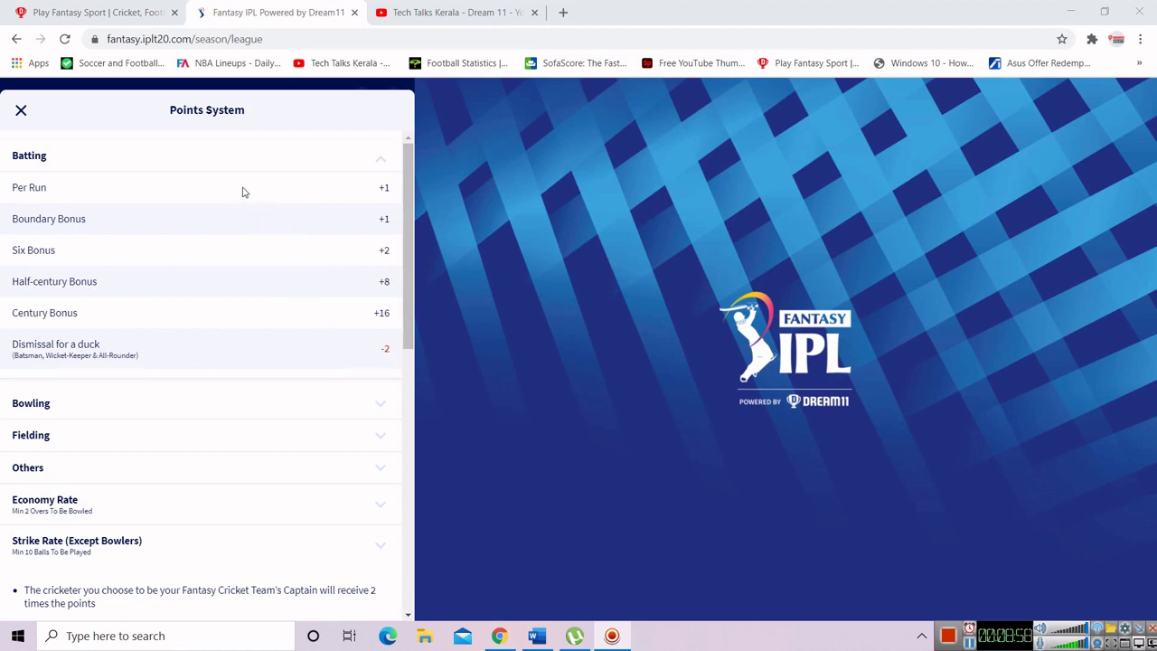
left_click(49, 402)
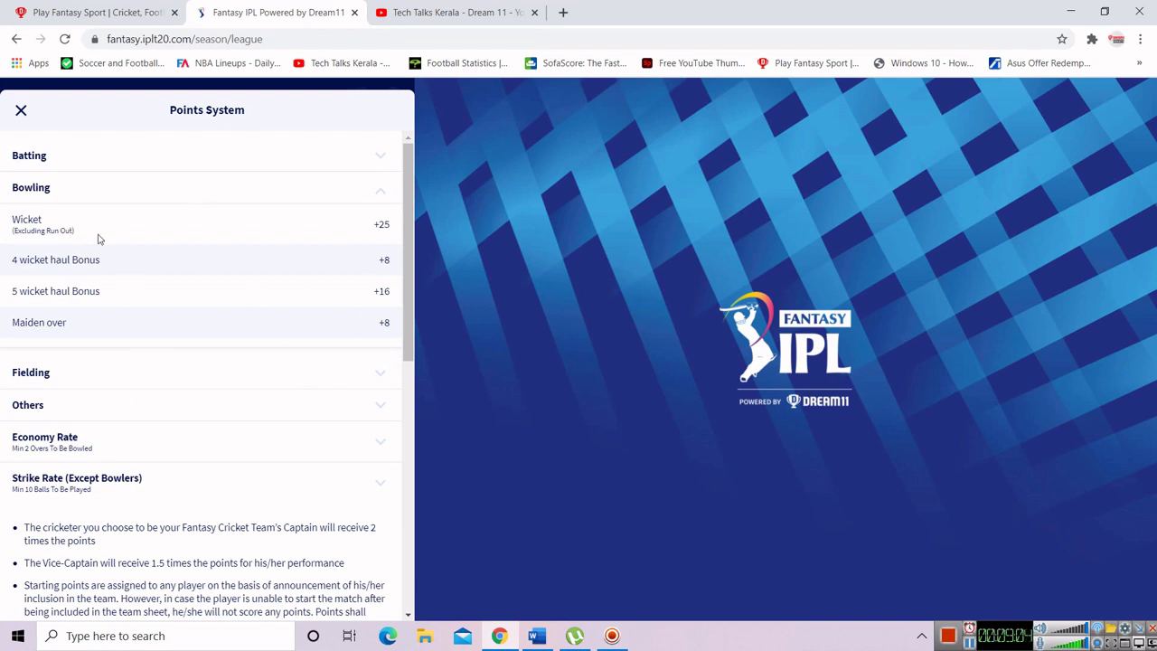
left_click(56, 380)
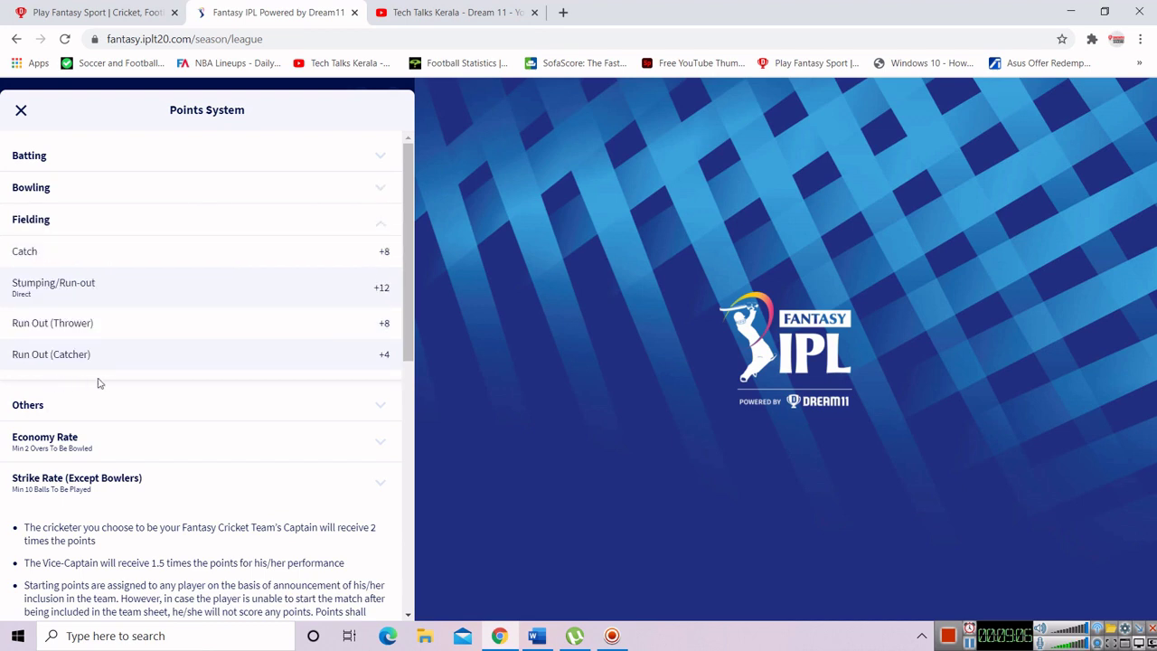
left_click(29, 406)
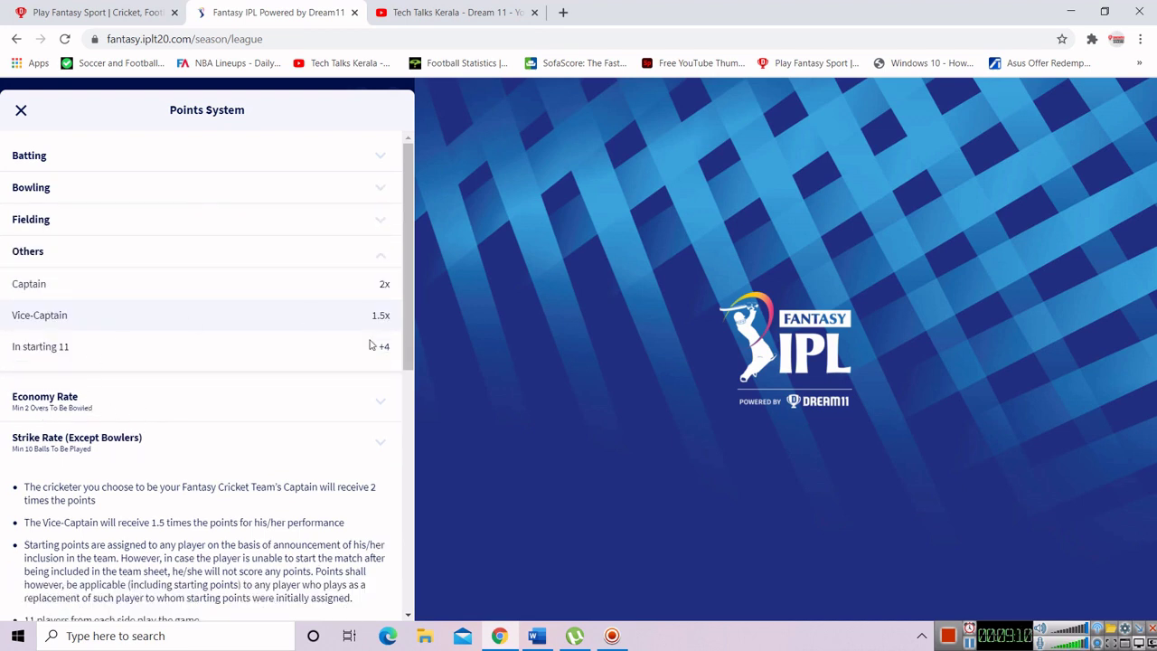
left_click(83, 402)
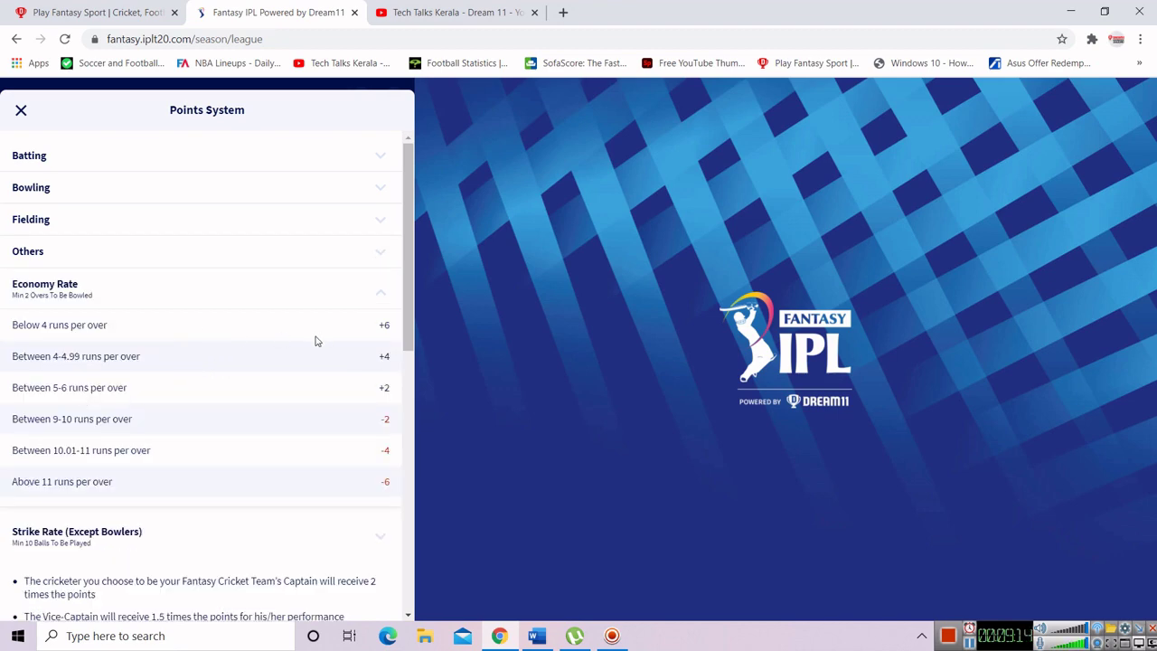
scroll(306, 362, "down", 3)
left_click(82, 313)
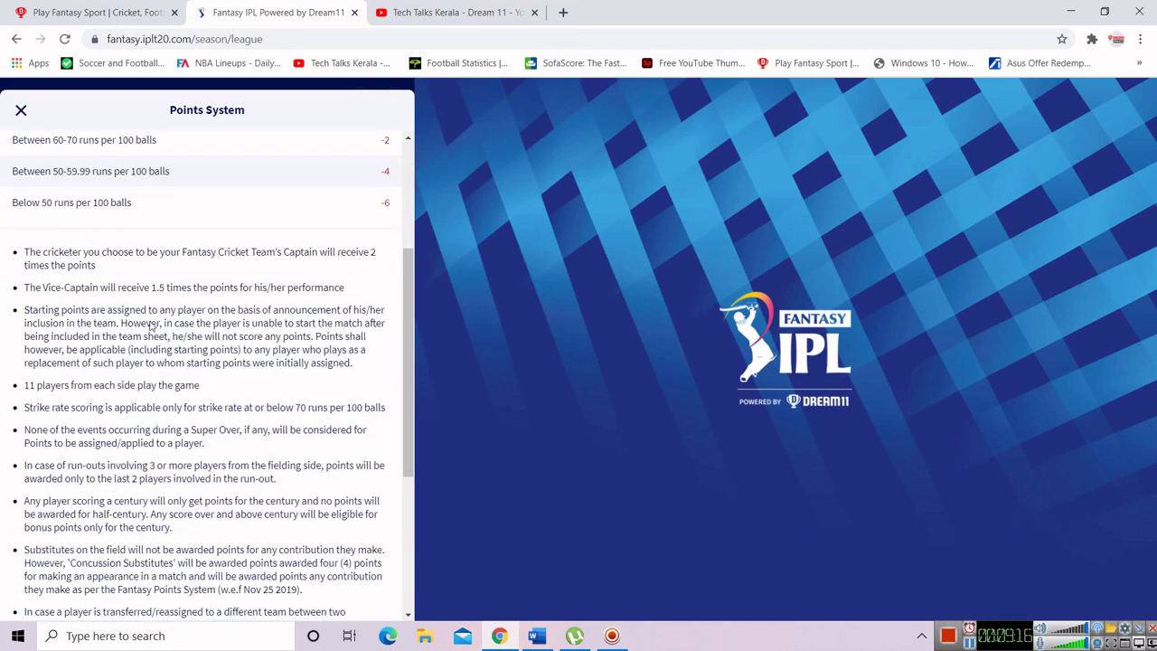
scroll(241, 366, "down", 3)
scroll(245, 374, "up", 5)
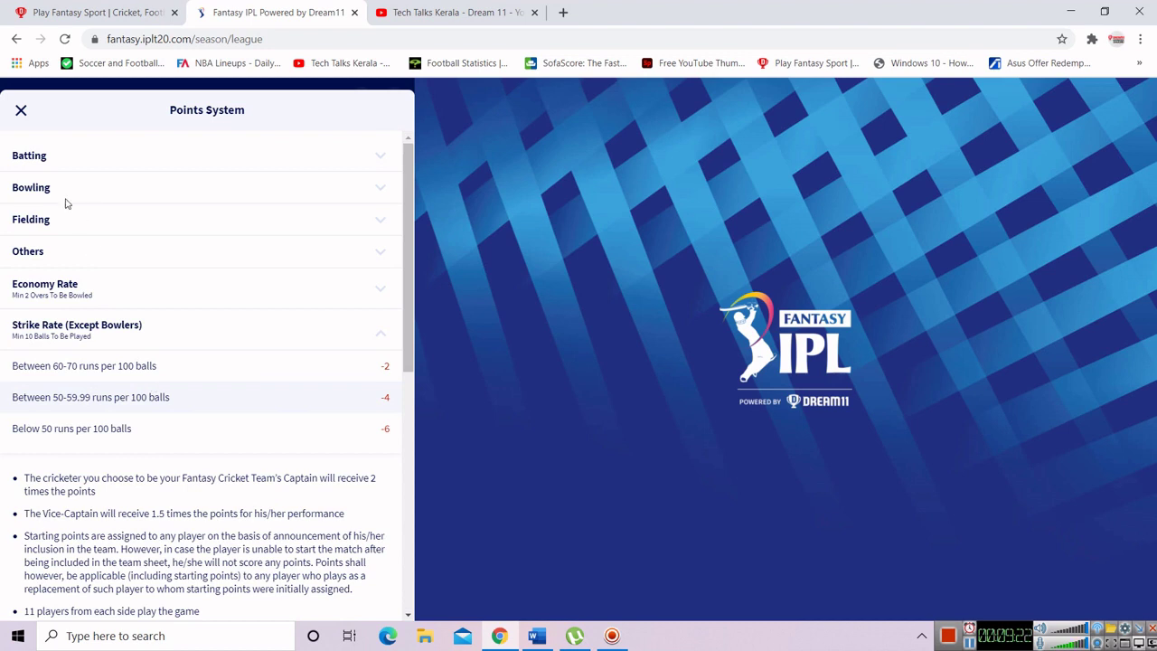
scroll(276, 414, "down", 1)
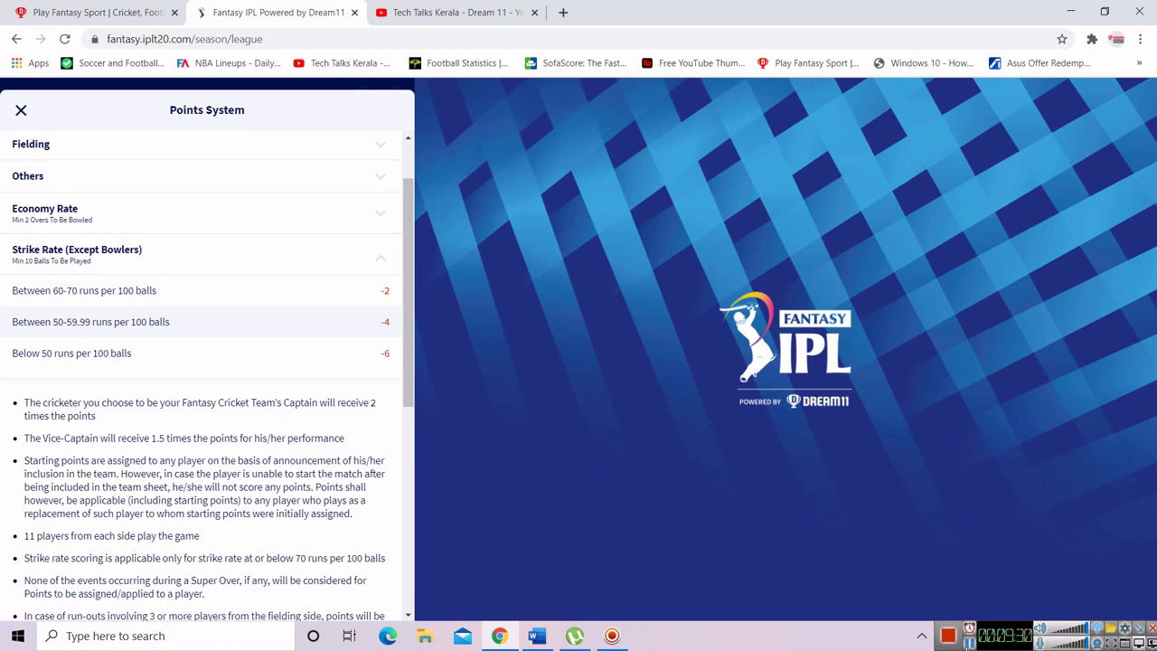
key("alt+Tab")
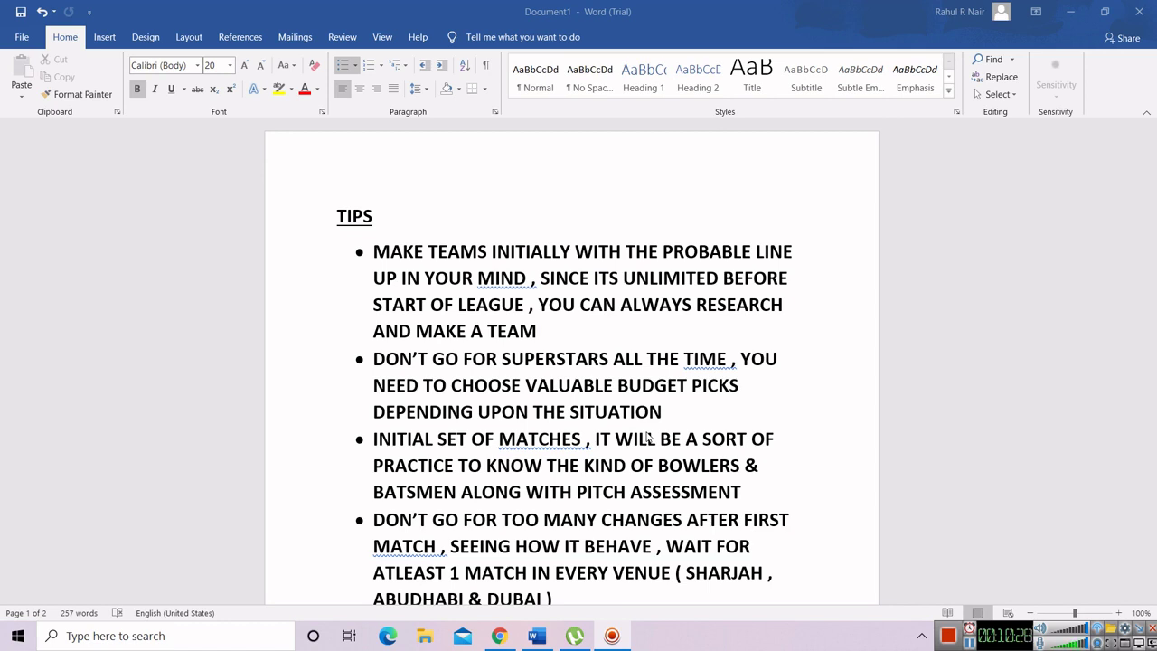
scroll(647, 437, "down", 1)
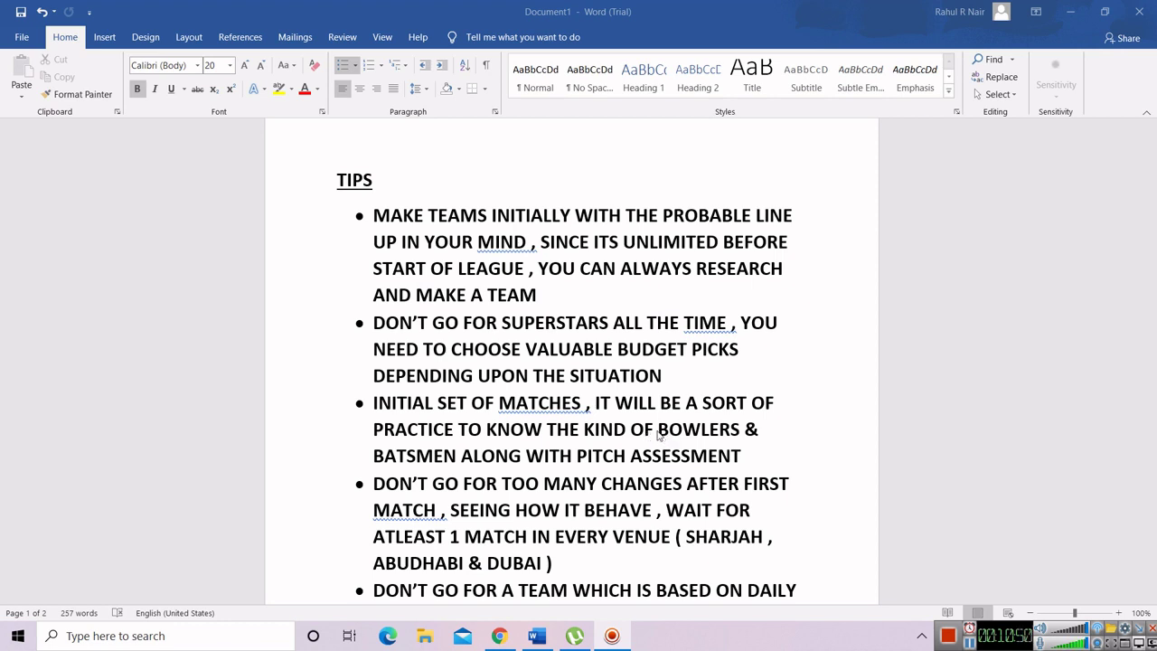
scroll(672, 434, "down", 2)
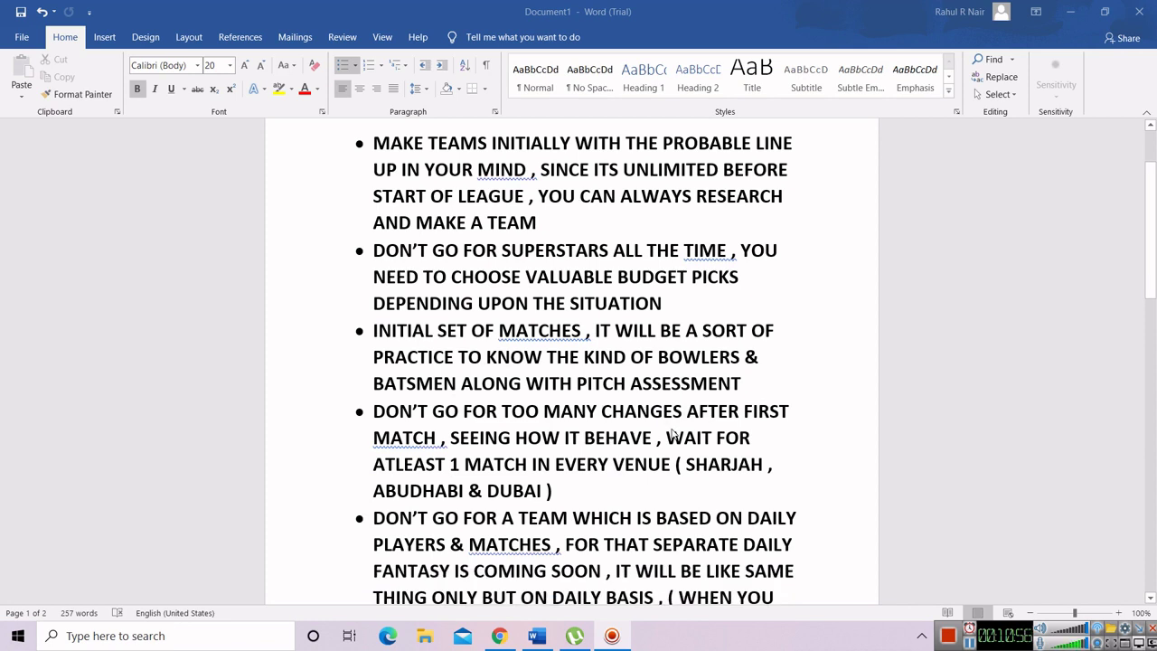
scroll(672, 433, "down", 1)
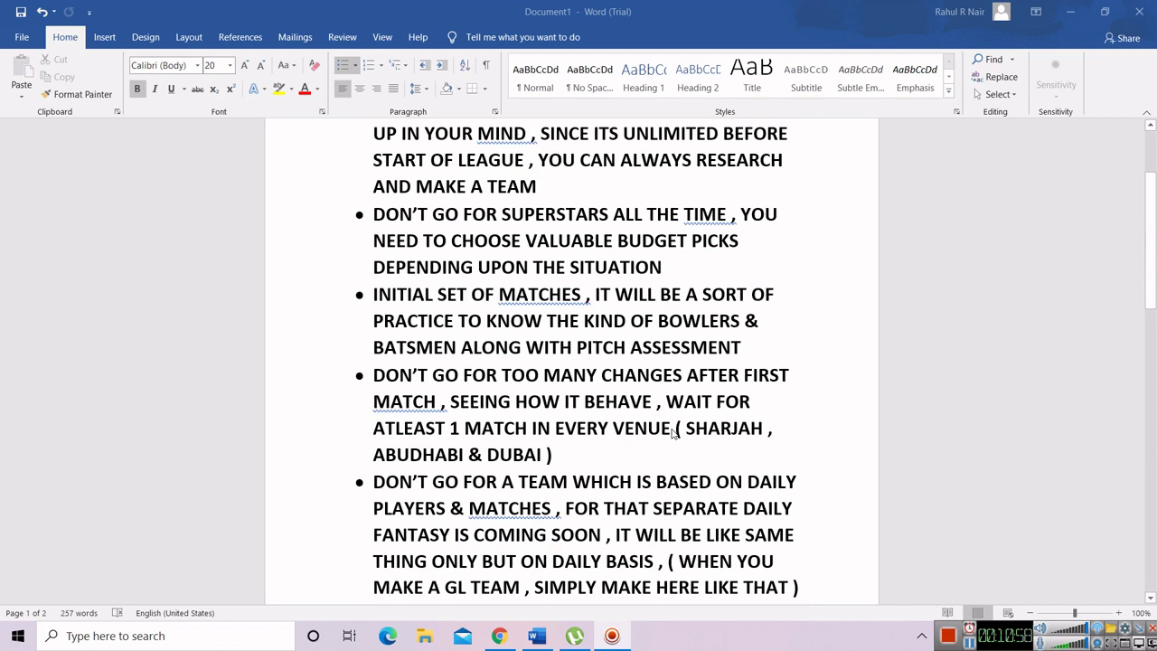